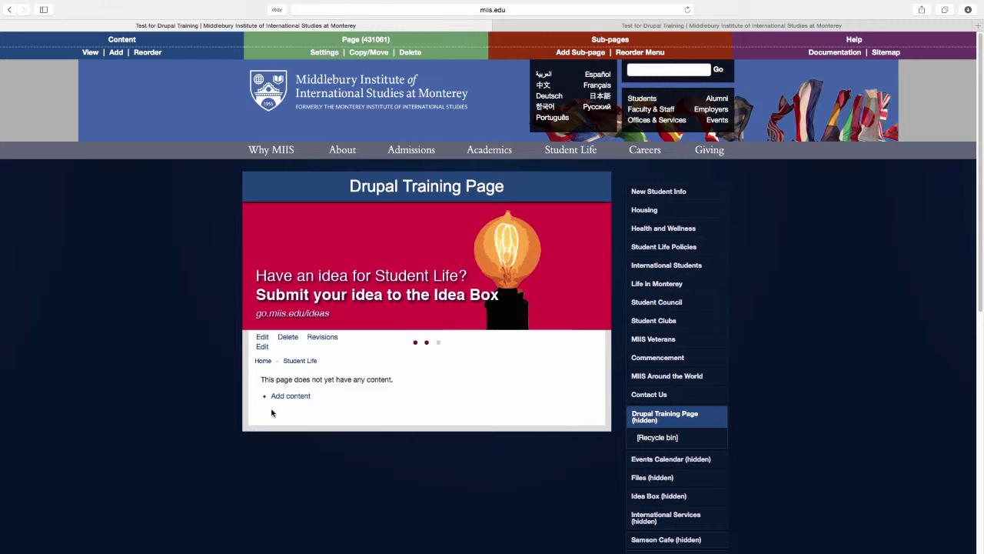
- Add a Basic Content entry titled "[Drupal Training Page]" with the opening paragraph "A page to show you how to add new content."
{"action": "left_click", "coordinate": [283, 399]}
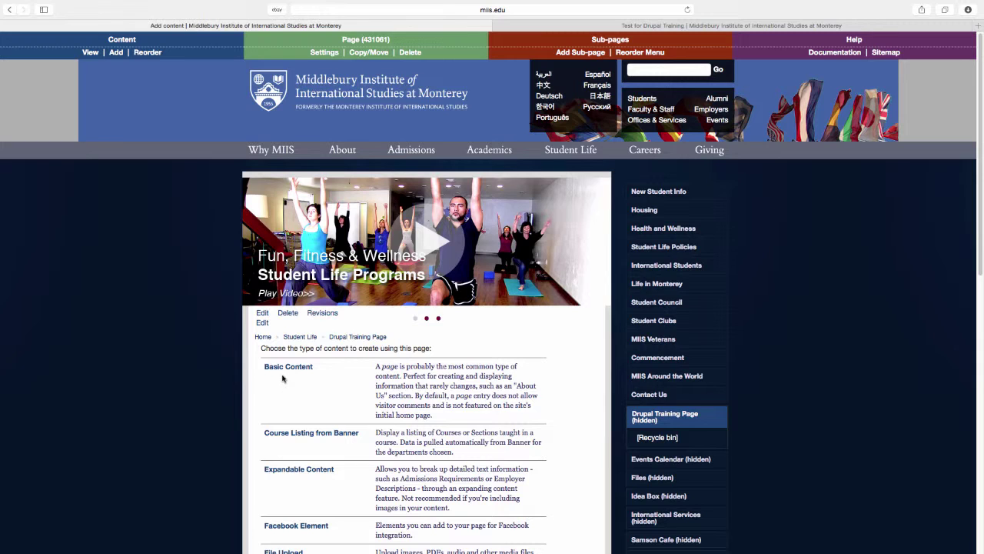
{"action": "left_click", "coordinate": [279, 369]}
{"action": "type", "text": "[Drupal"}
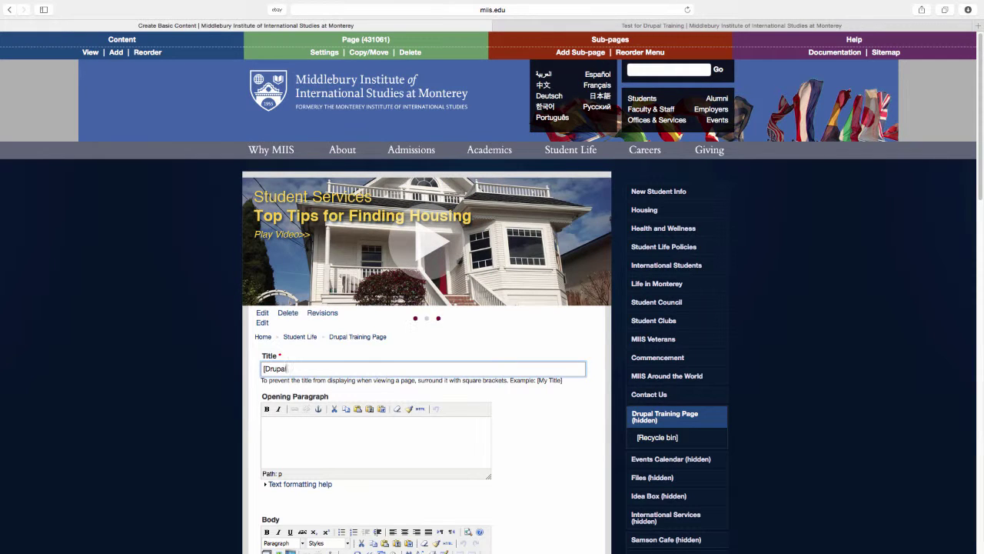
{"action": "type", "text": " Training Page]"}
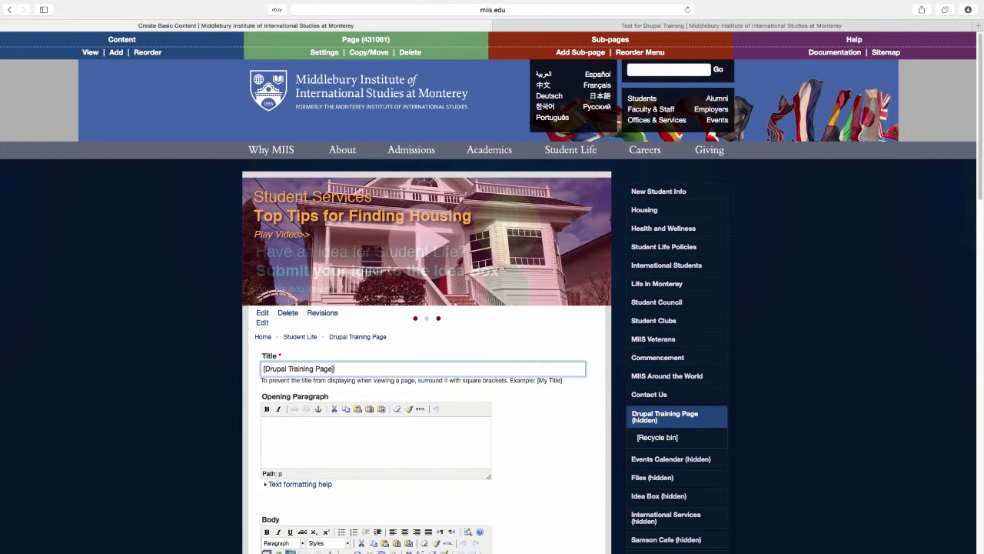
{"action": "key", "text": "Return"}
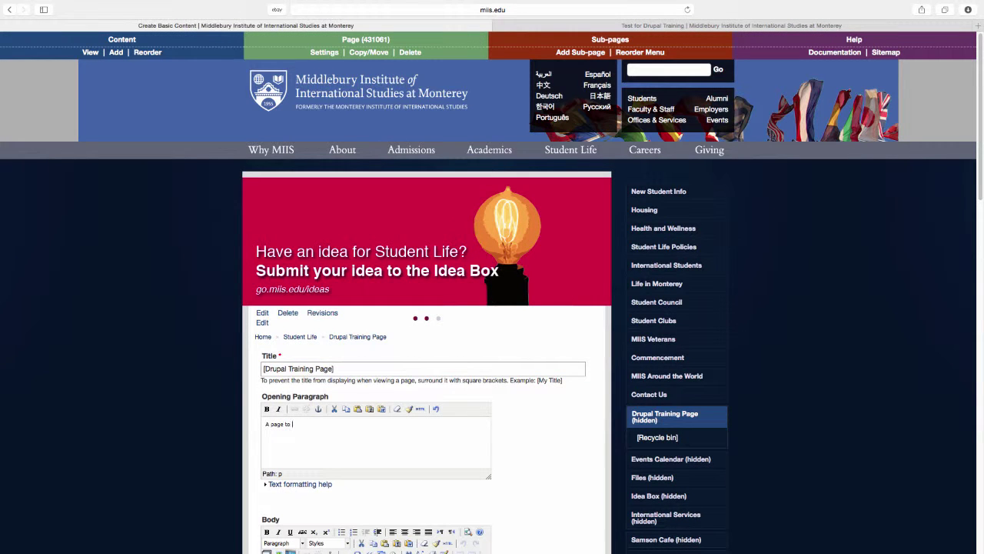
{"action": "type", "text": "show you how to add new content."}
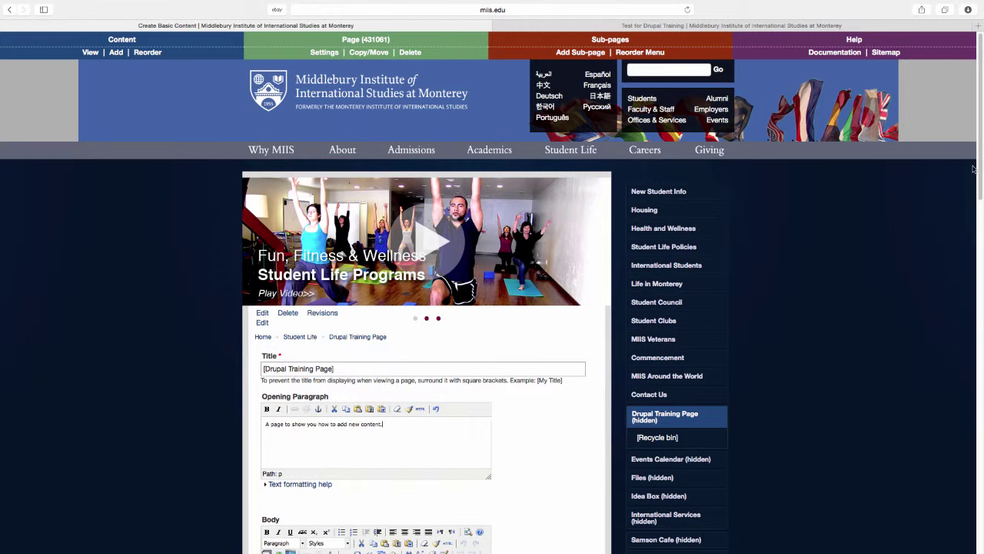
- Start the body with the Heading 2 "Housing in Monterey", followed by the paragraph "Text about Housing in Monterey"
{"action": "left_click_drag", "start_coordinate": [981, 146], "coordinate": [981, 226]}
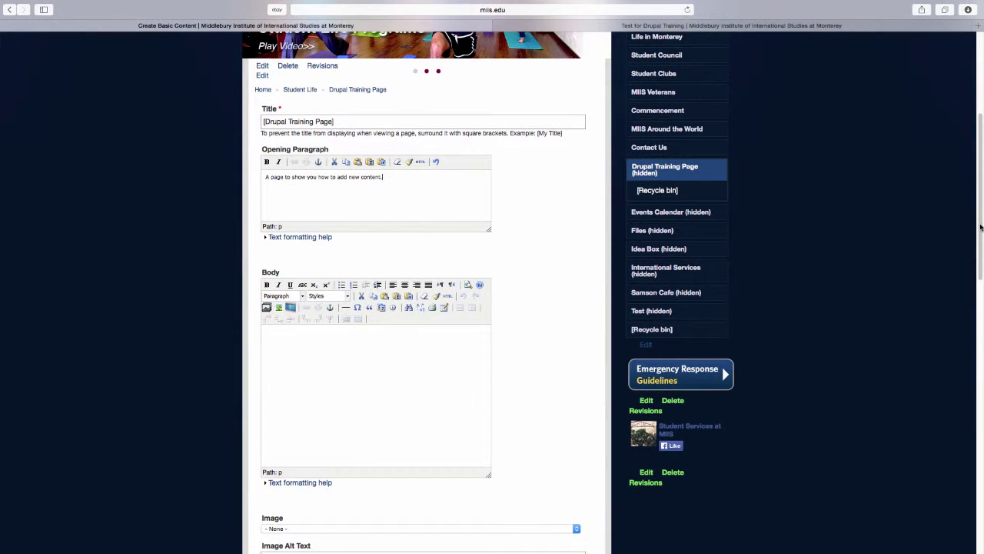
{"action": "left_click", "coordinate": [379, 360]}
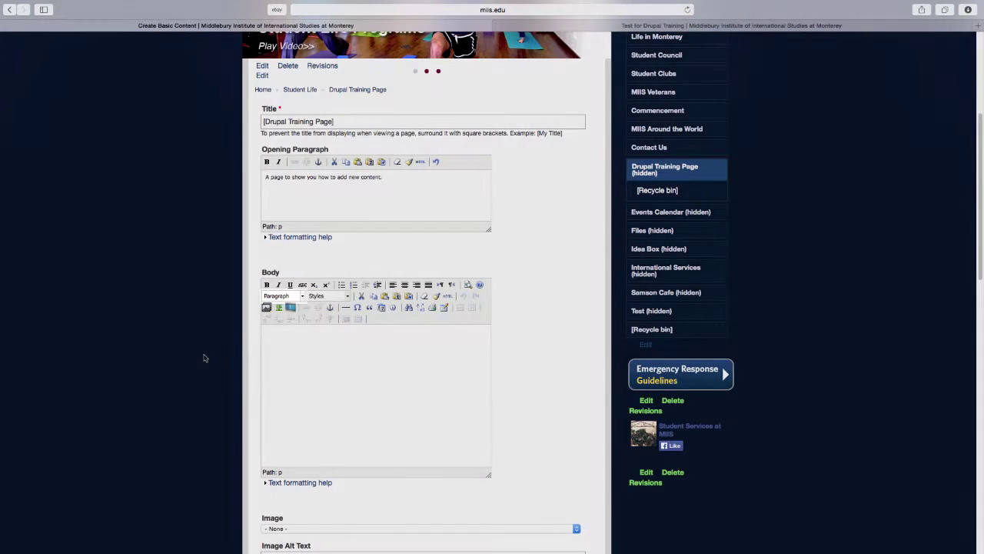
{"action": "left_click", "coordinate": [285, 296]}
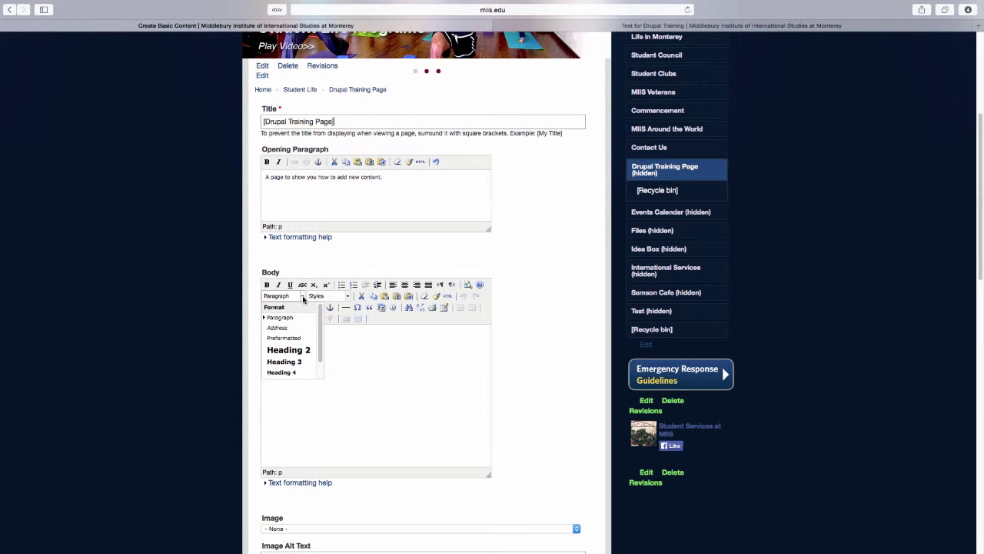
{"action": "left_click", "coordinate": [298, 351]}
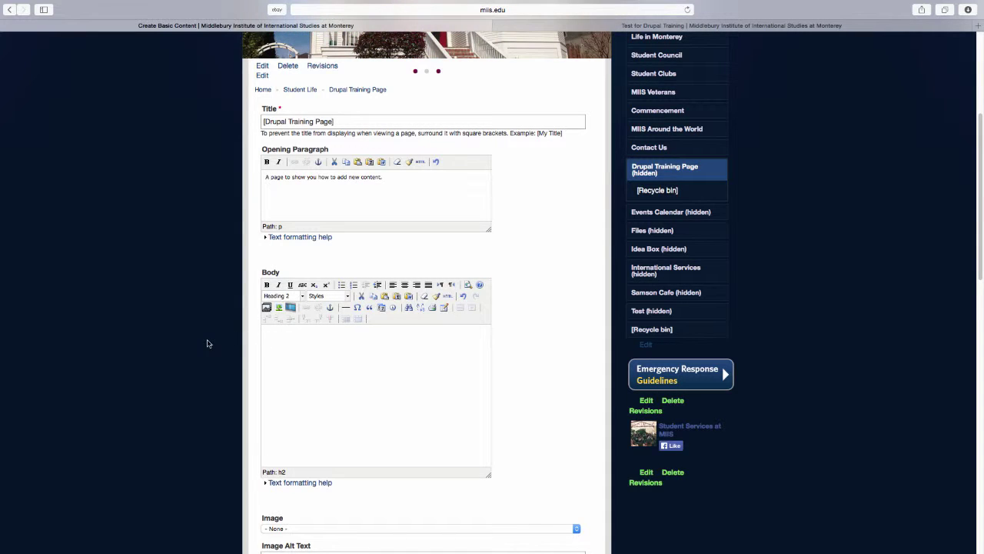
{"action": "left_click", "coordinate": [285, 296]}
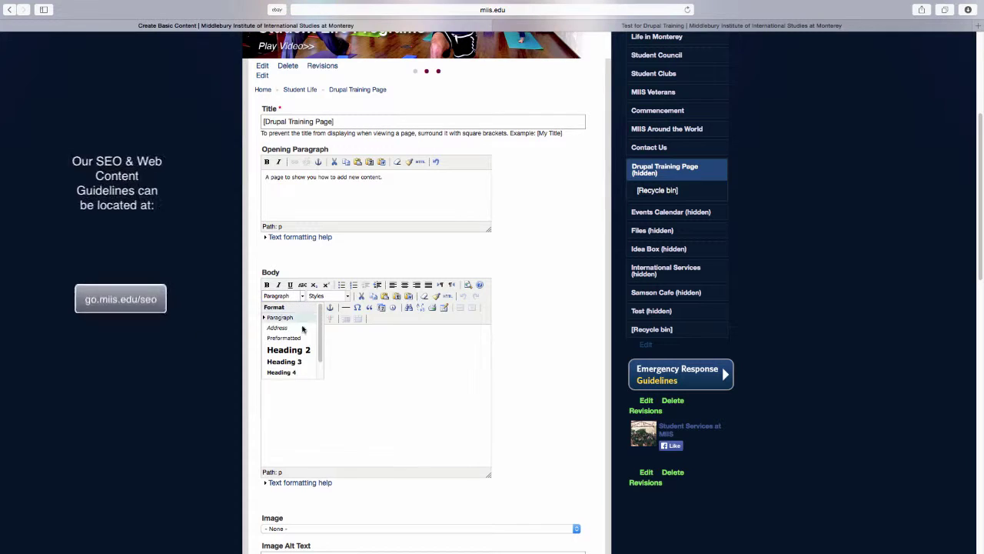
{"action": "left_click", "coordinate": [292, 351]}
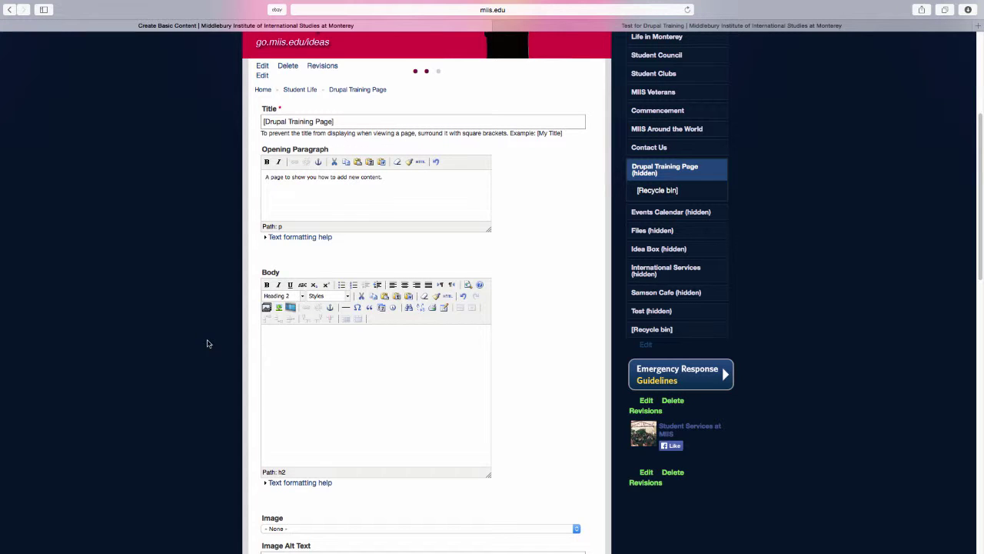
{"action": "type", "text": "Housing in"}
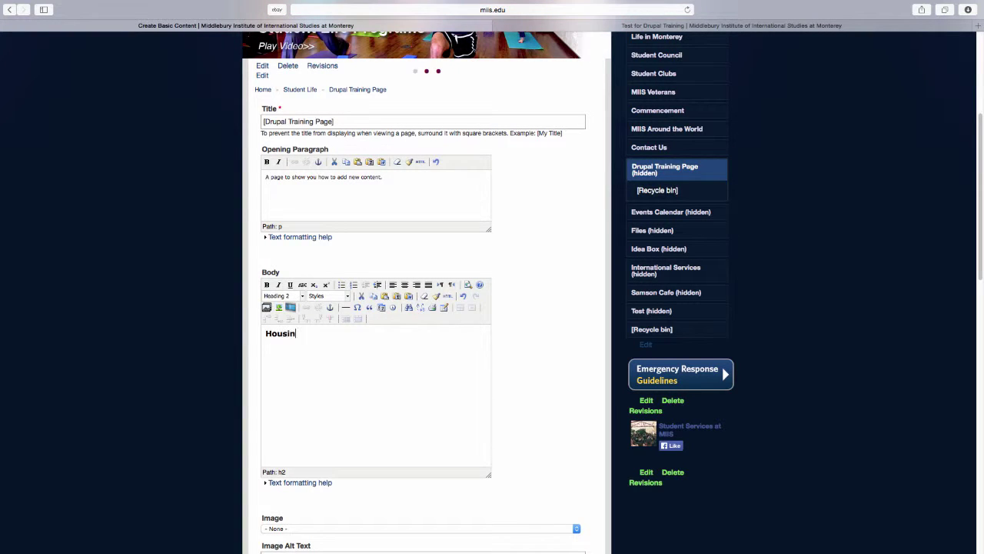
{"action": "type", "text": " Monterey"}
{"action": "key", "text": "Return"}
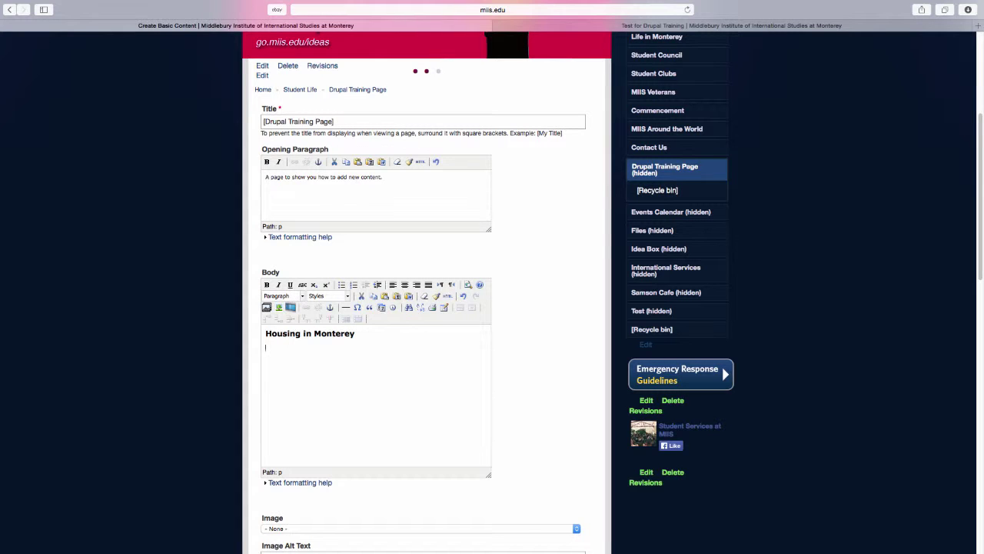
{"action": "type", "text": "Text about Housing in Monterey"}
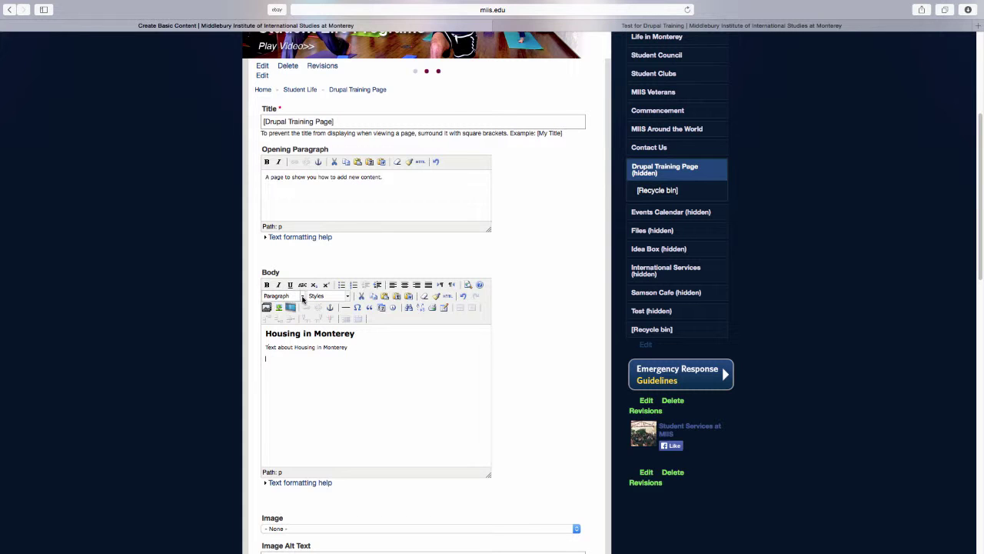
- Add a second Heading 2 "Another Heading?!" to the body with the paragraph "Gasp" beneath it
{"action": "left_click", "coordinate": [302, 298]}
{"action": "left_click", "coordinate": [296, 349]}
{"action": "type", "text": "Another Heading?!"}
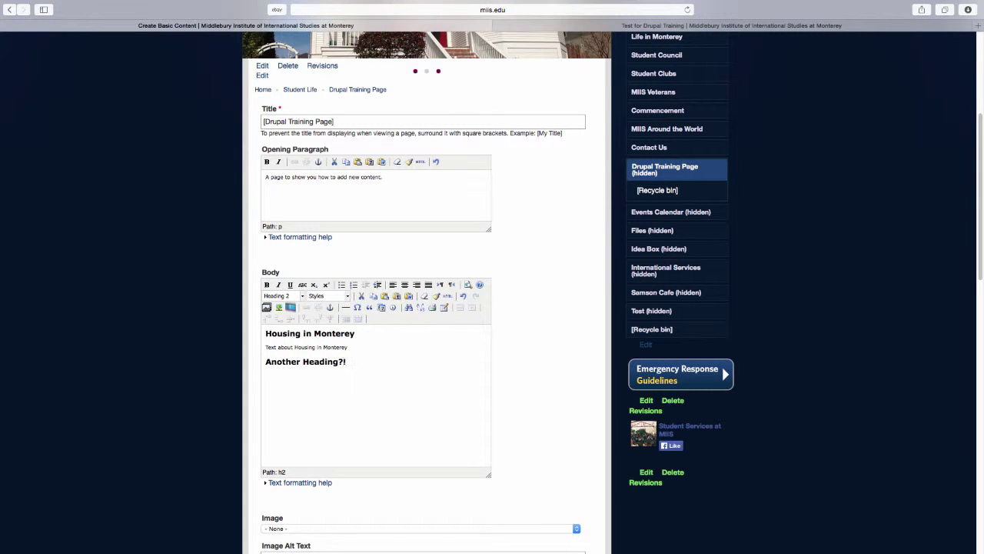
{"action": "key", "text": "Return"}
{"action": "type", "text": "Gasp"}
{"action": "key", "text": "Return"}
- Add the Heading 4 "Sub-heading about headings" to the end of the body, with the paragraph "More gasps!" beneath it
{"action": "left_click", "coordinate": [302, 298]}
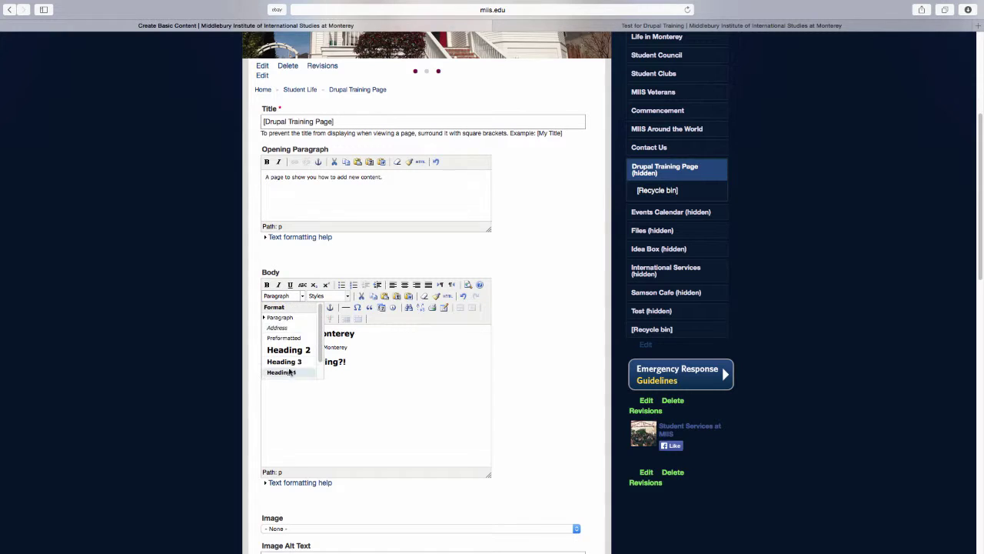
{"action": "left_click", "coordinate": [286, 371]}
{"action": "type", "text": "Sub-heading"}
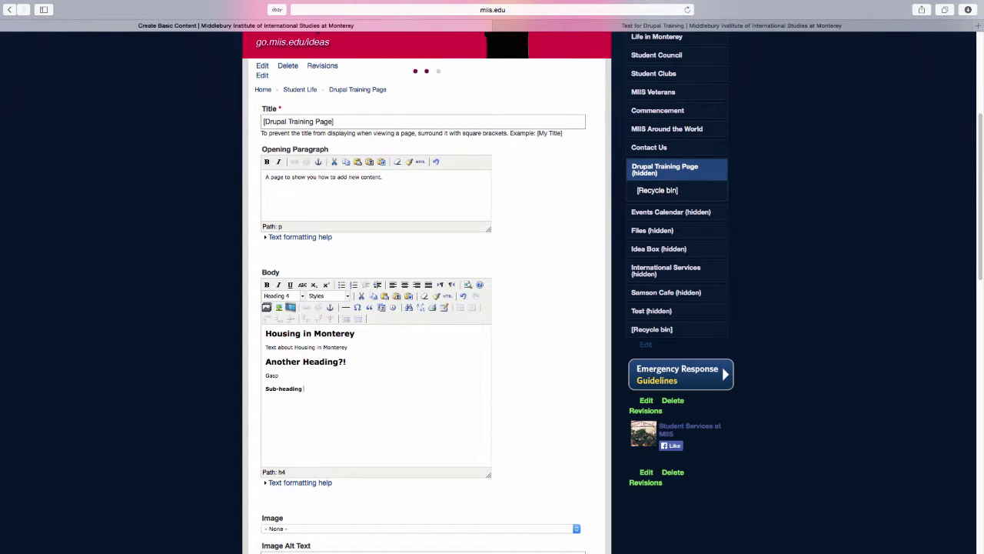
{"action": "type", "text": " about headings"}
{"action": "key", "text": "Return"}
{"action": "type", "text": "More gasps!"}
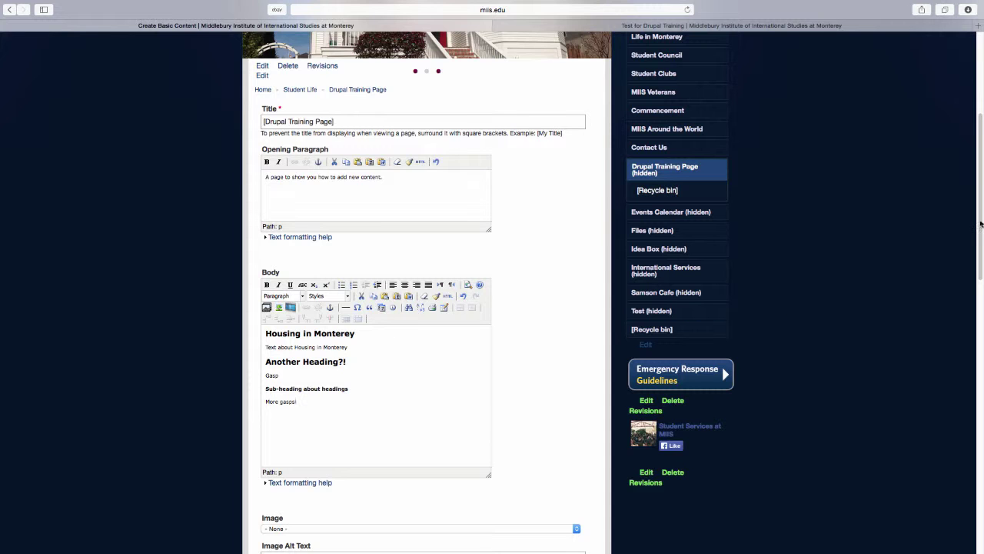
- Enter "This is sidebar text" as the sidebar content and save the new Basic Content entry
{"action": "left_click_drag", "start_coordinate": [980, 223], "coordinate": [980, 327]}
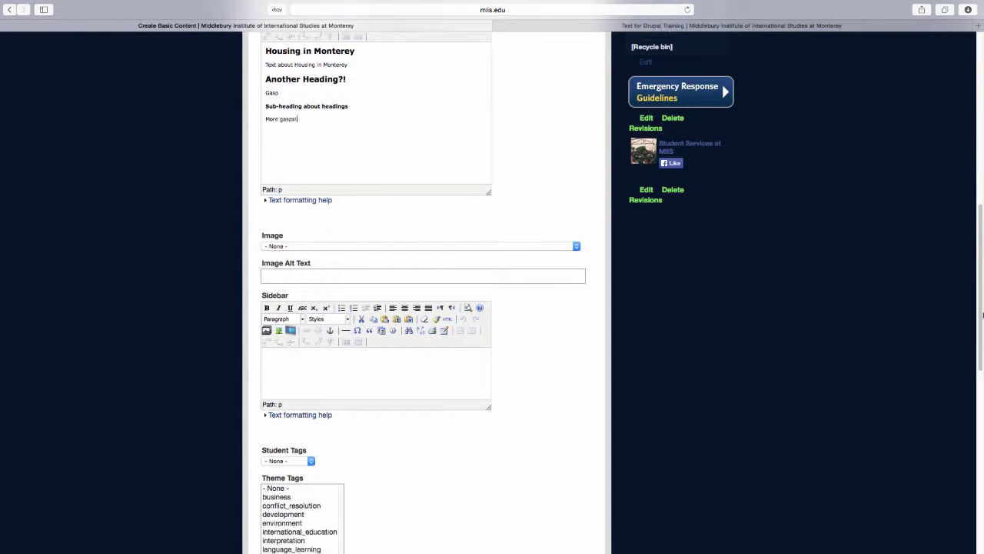
{"action": "left_click", "coordinate": [435, 372]}
{"action": "type", "text": "This is sidebar text"}
{"action": "scroll", "coordinate": [231, 407], "scroll_direction": "down", "scroll_amount": 10}
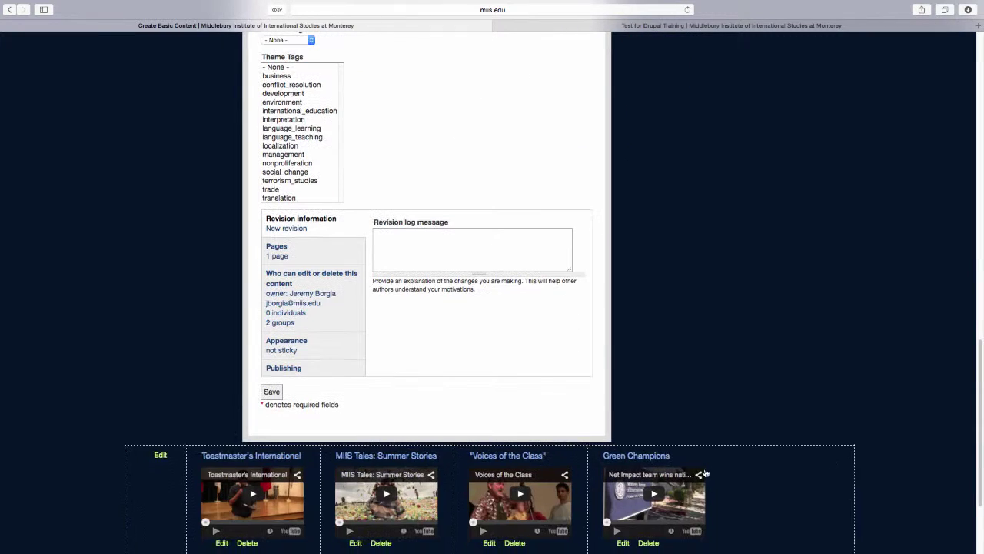
{"action": "left_click", "coordinate": [272, 393]}
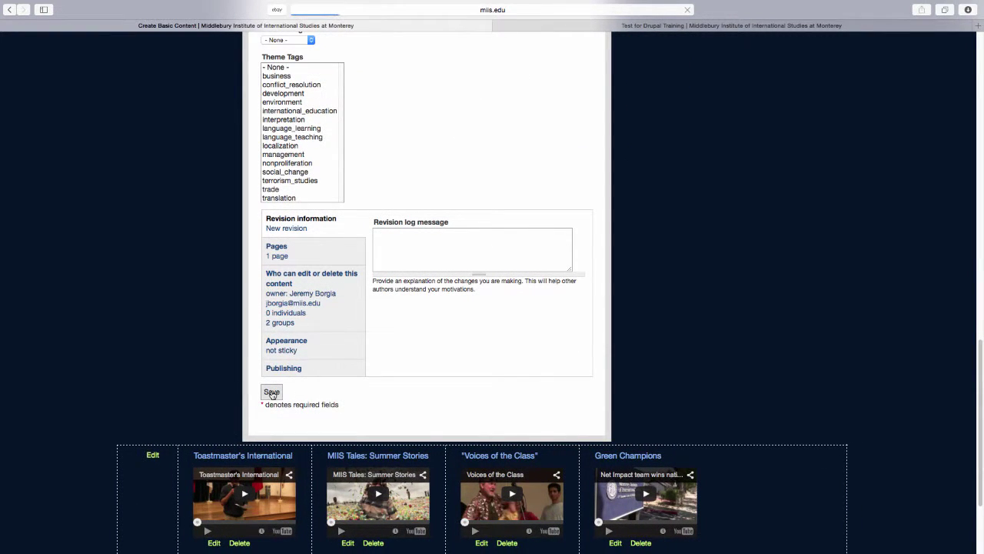